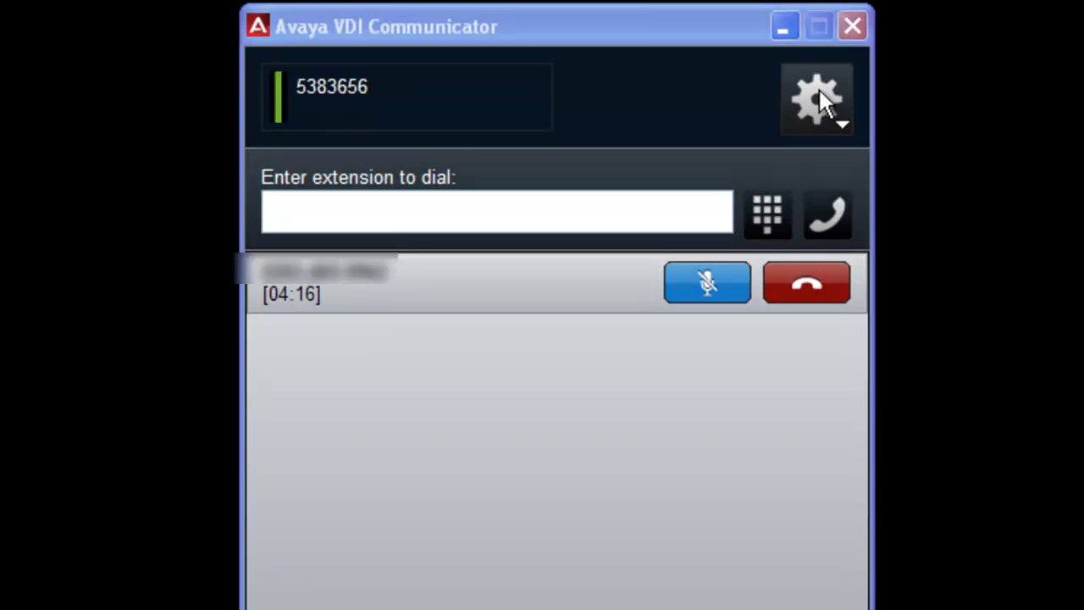
Step: Bring up the gear options list (Settings, Help, About, Log out, Exit)
click(817, 97)
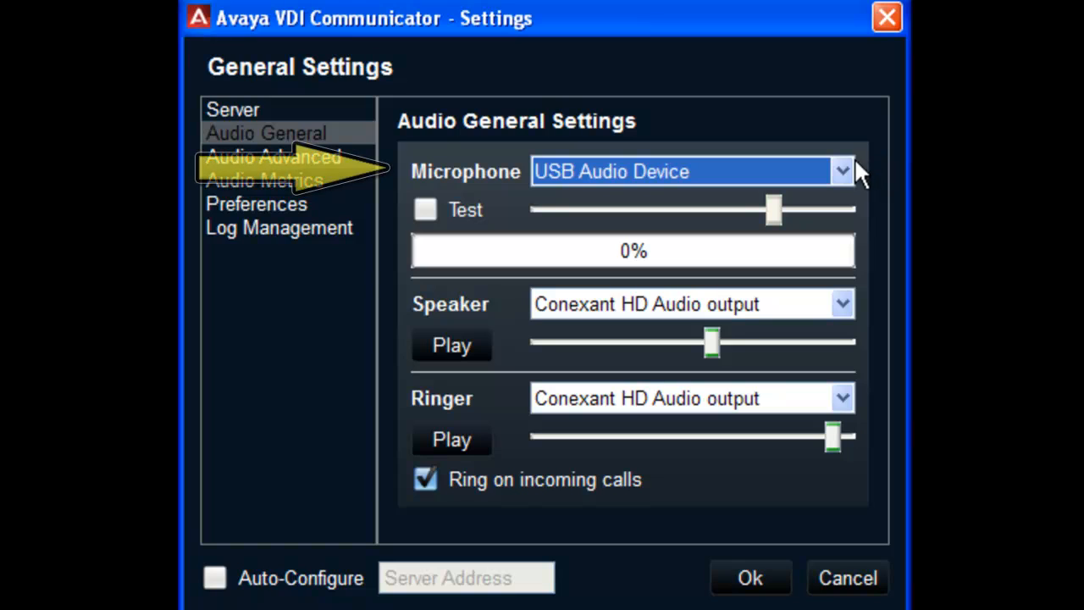
Step: In Audio General settings, expand the Microphone device list to choose USB Audio Device
click(845, 171)
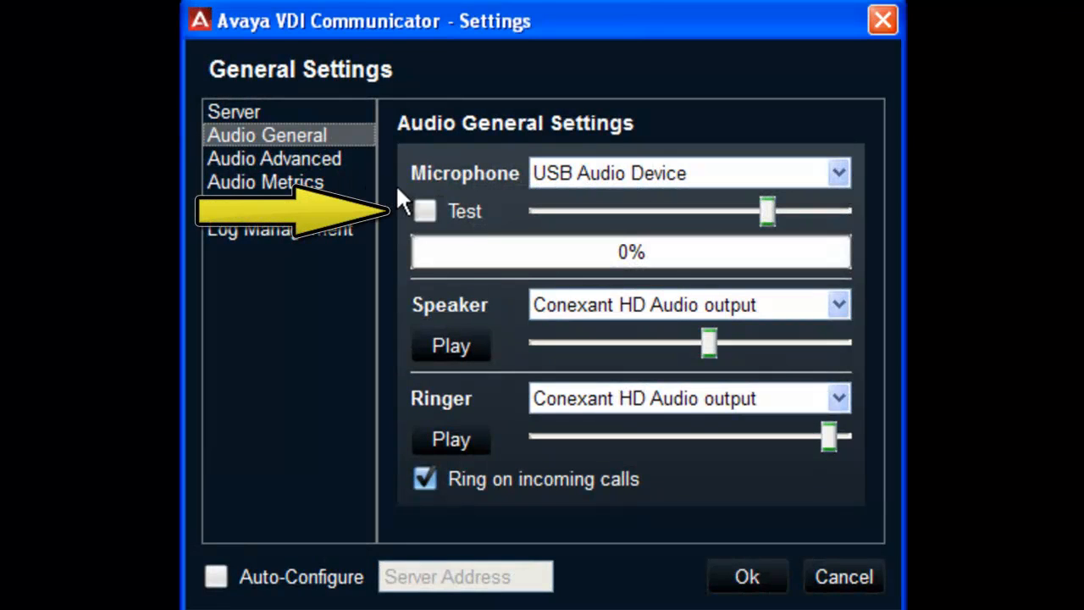
Step: Enable the microphone Test and lower the USB microphone input level slightly
click(423, 211)
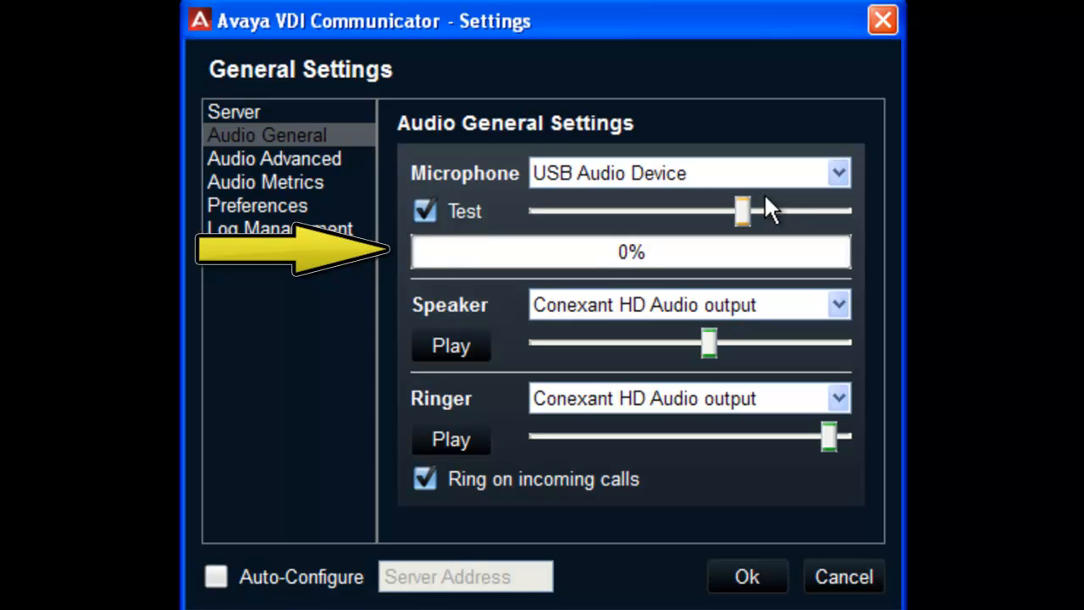
mouse_move(744, 211)
mouse_down()
mouse_move(698, 211)
mouse_move(729, 211)
mouse_up()
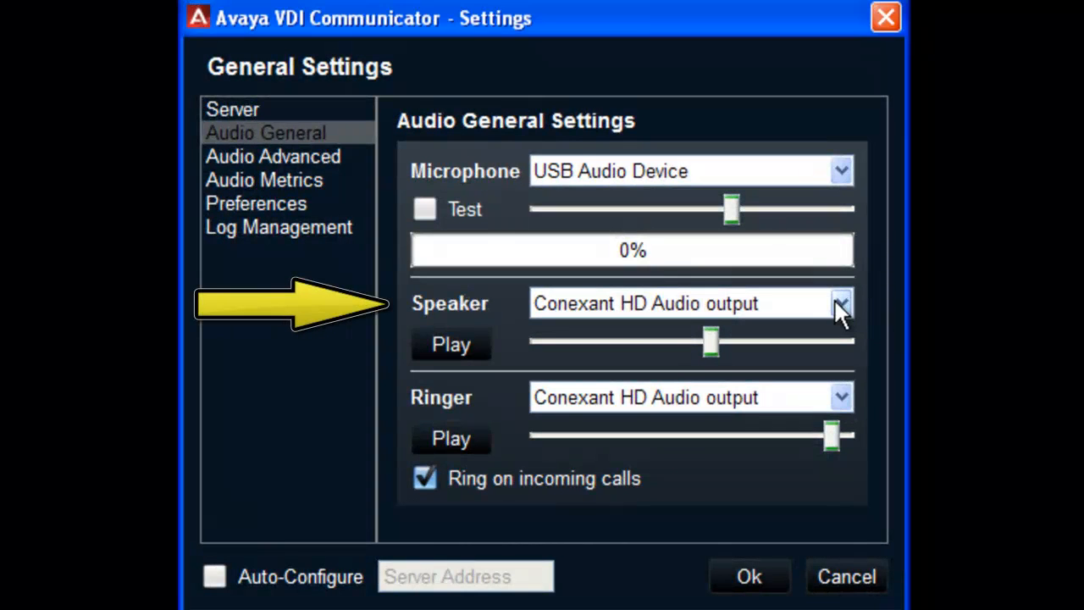
Step: Set the speaker to USB Audio Device and play a test sound through it
click(838, 302)
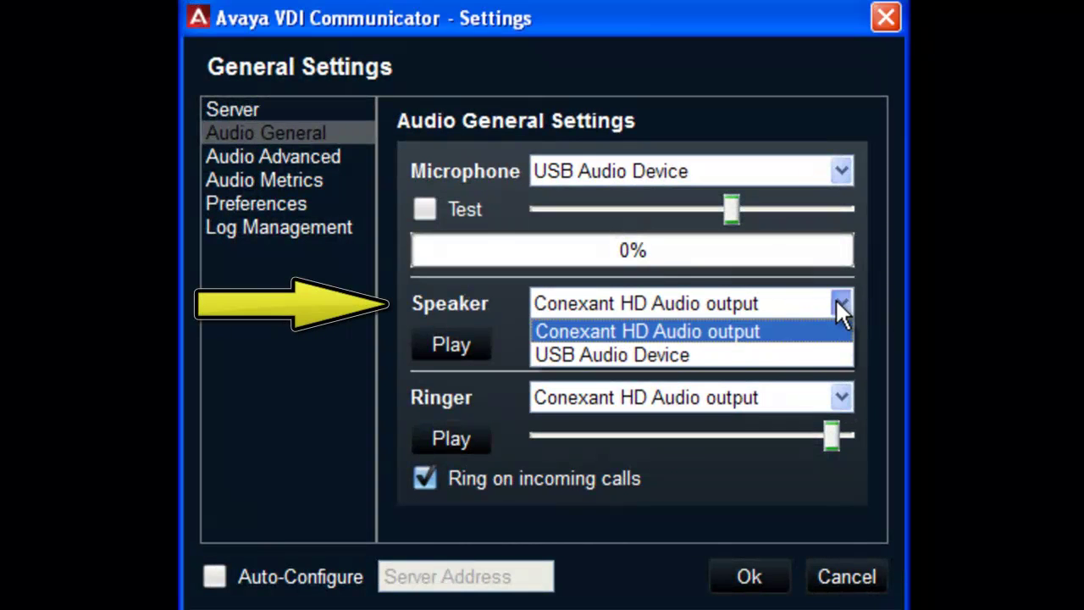
click(827, 349)
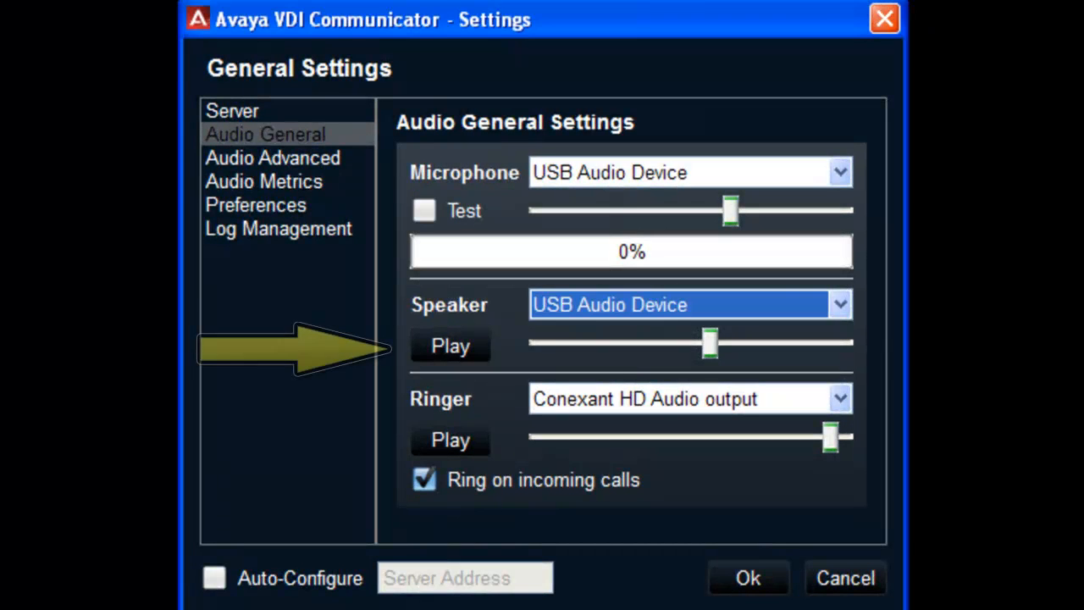
click(446, 348)
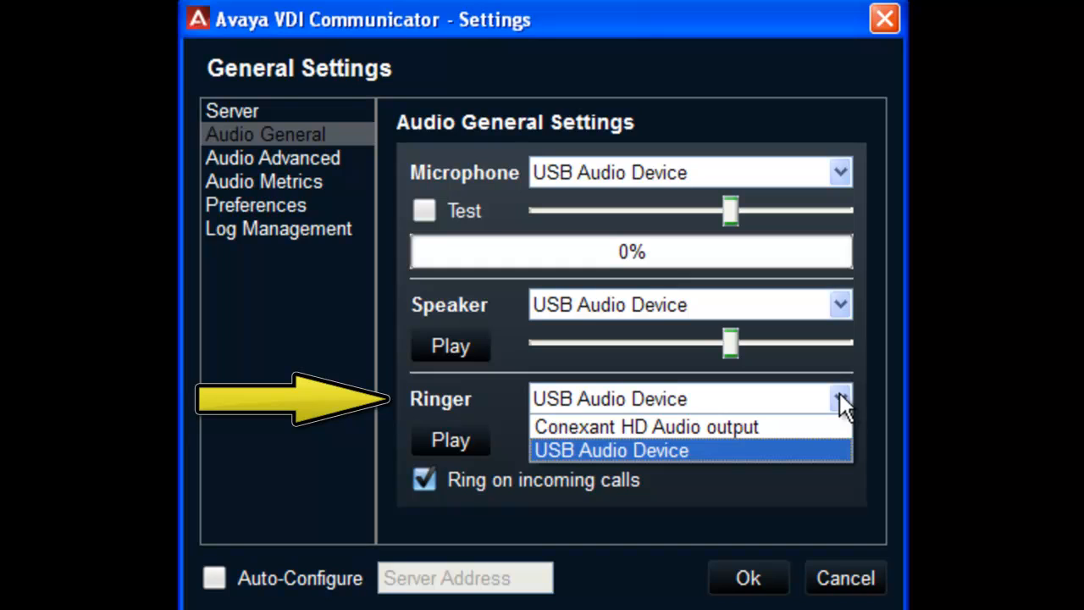
Step: Set the ringer to USB Audio Device, play the test ring twice, and lower ringer volume to about midpoint
click(824, 449)
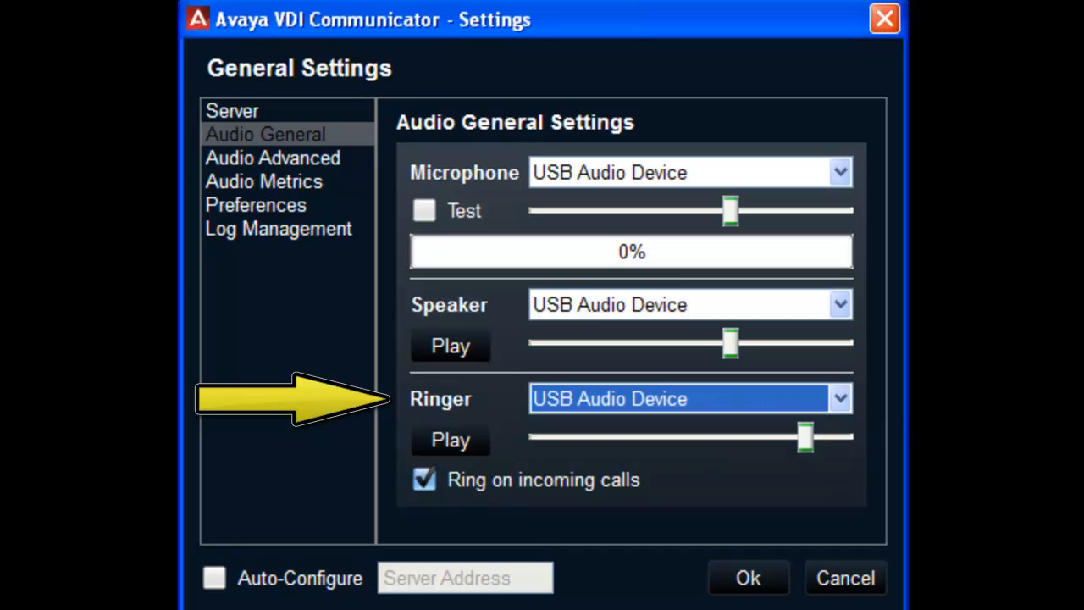
click(454, 442)
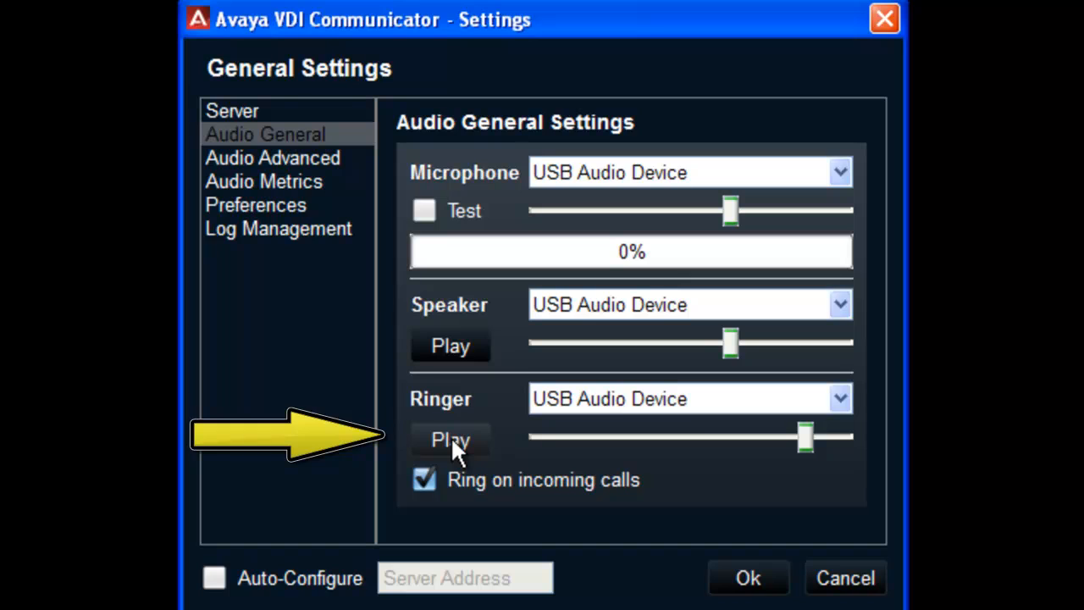
click(458, 440)
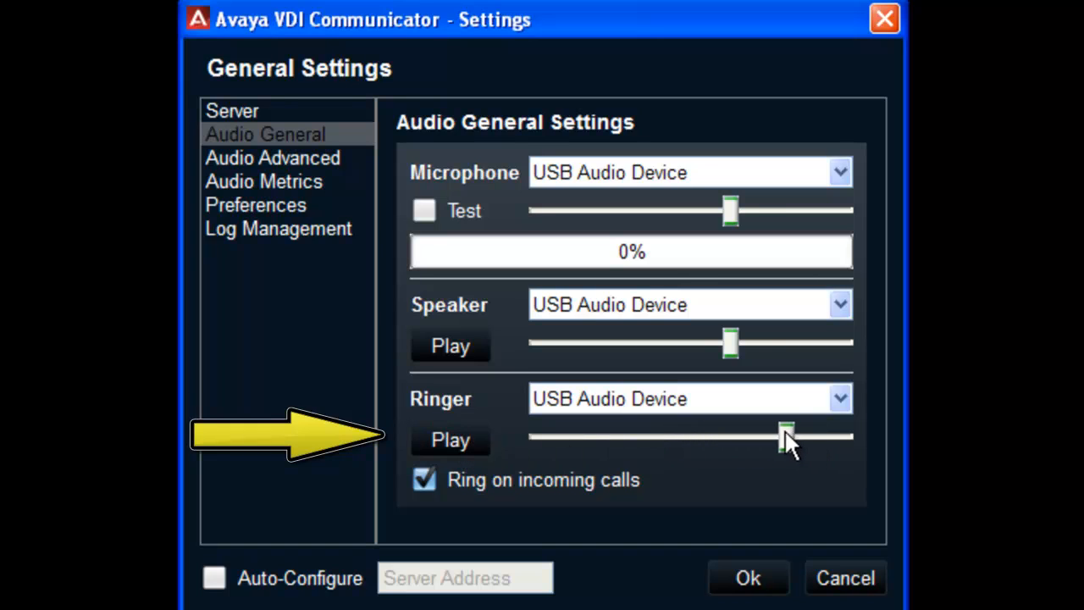
drag(754, 438, 735, 438)
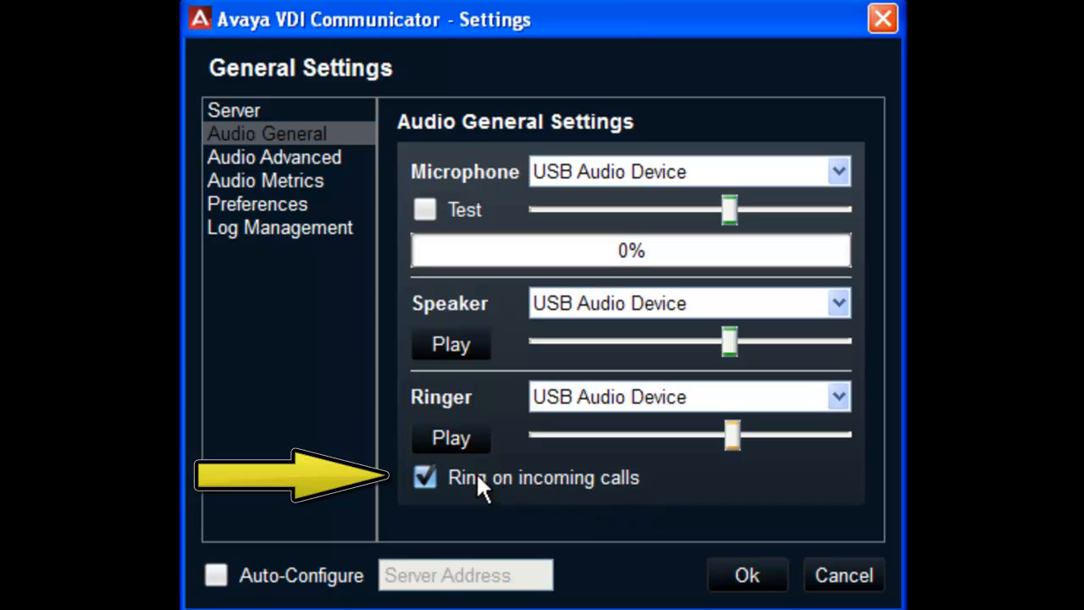
Step: Uncheck 'Ring on incoming calls', greying out the ringer device choice
click(426, 476)
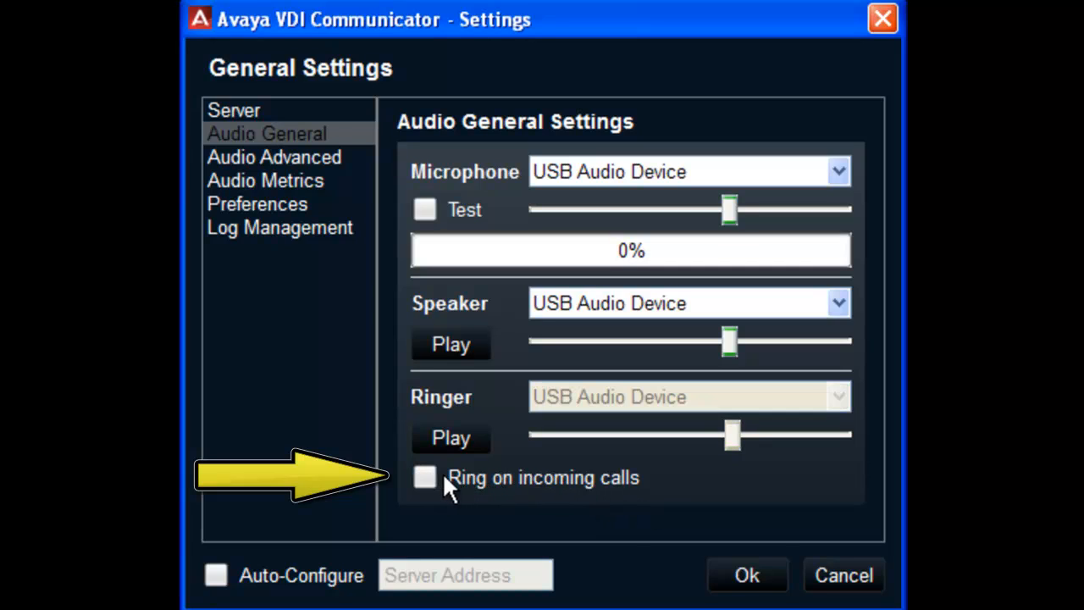